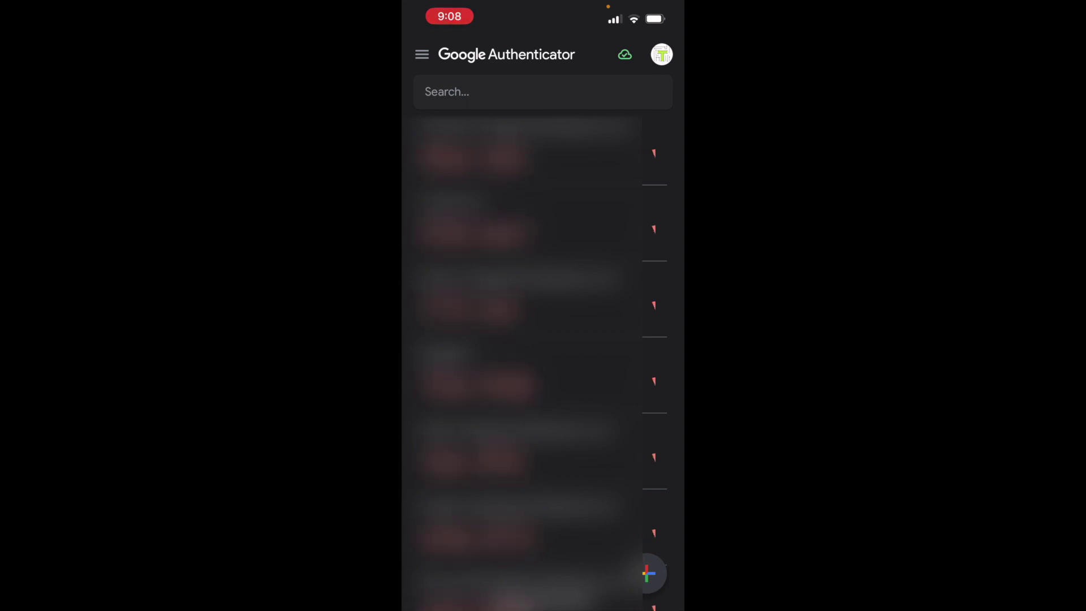
- From the account switcher, choose 'Use Authenticator without an account'
click(662, 54)
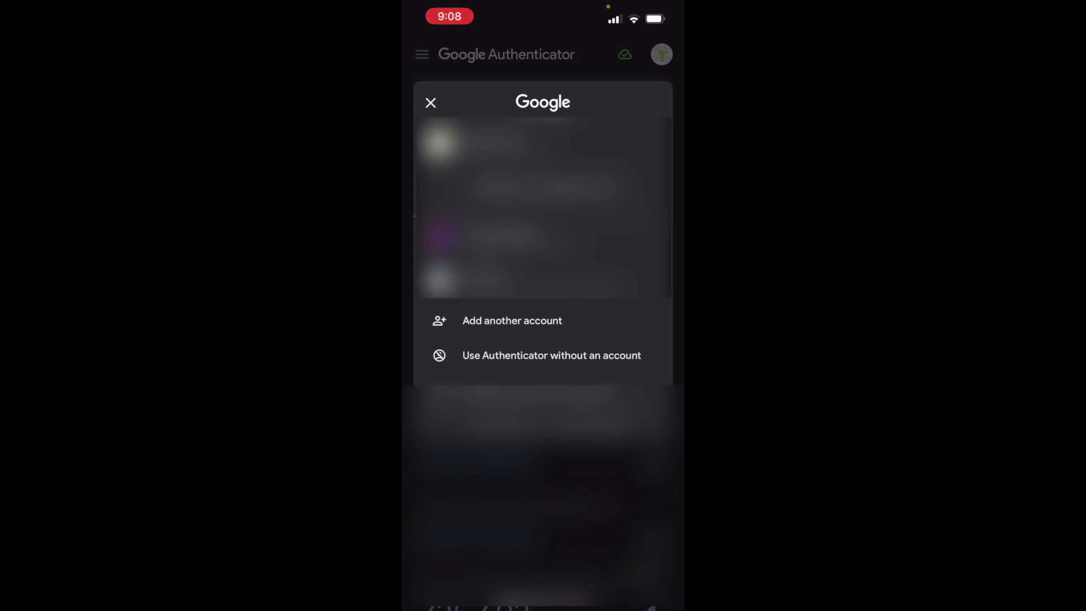
click(552, 354)
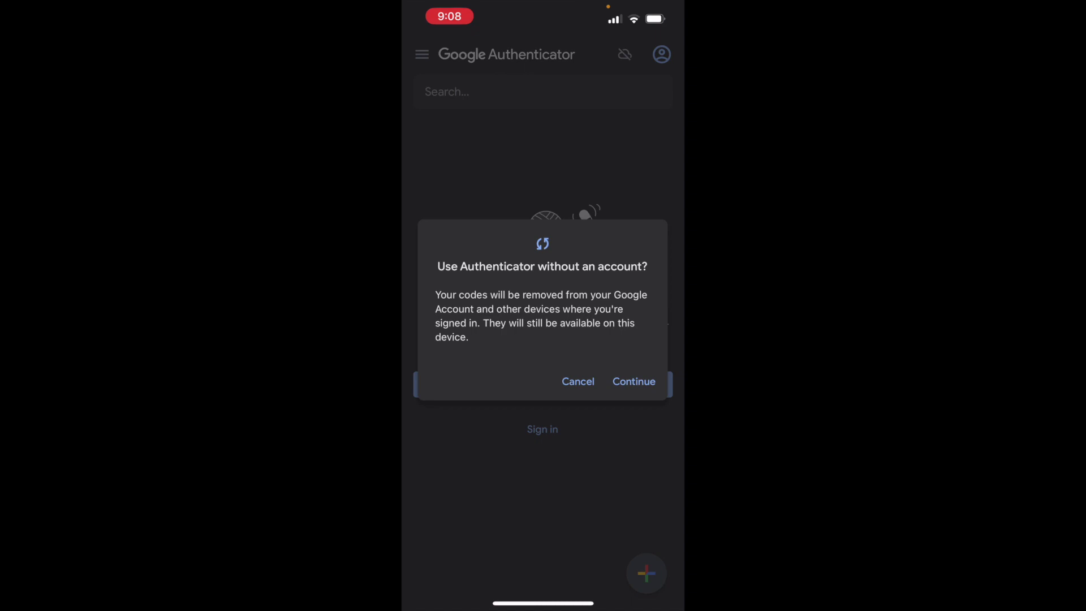
- Confirm removing the codes from the Google Account while keeping them on this device
click(634, 381)
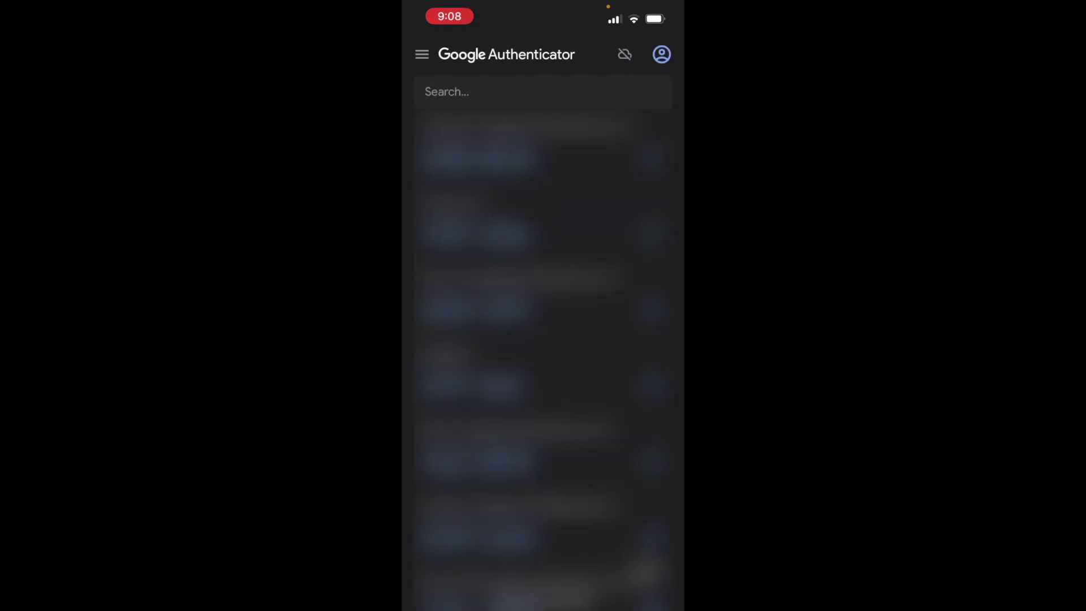